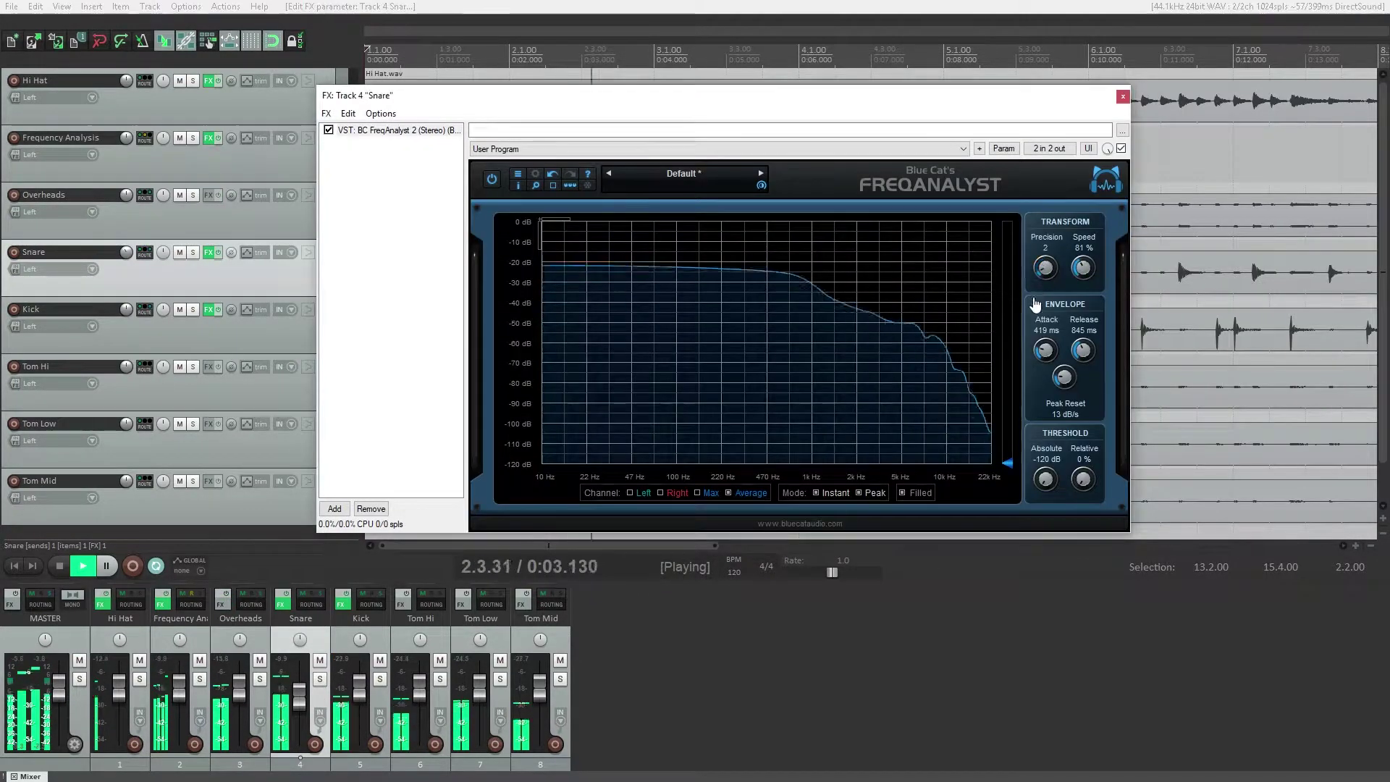
Step: In FreqAnalyst, raise analysis precision and speed, and lengthen envelope attack and release
mouse_move(1044, 268)
left_mouse_down()
mouse_move(1044, 256)
mouse_move(1071, 285)
left_mouse_up()
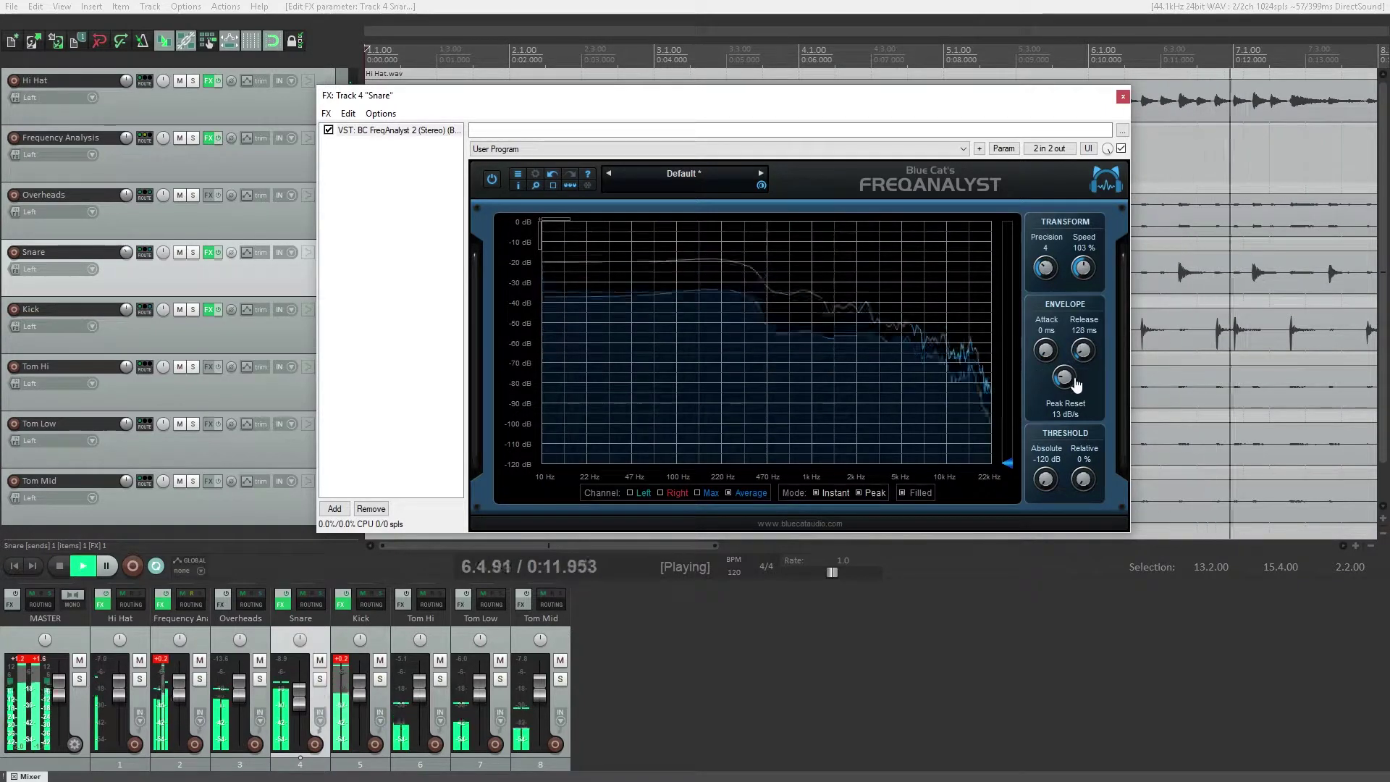
mouse_move(1084, 351)
left_mouse_down()
mouse_move(1084, 327)
mouse_move(1043, 326)
left_mouse_up()
left_click_drag(891, 314, 988, 402)
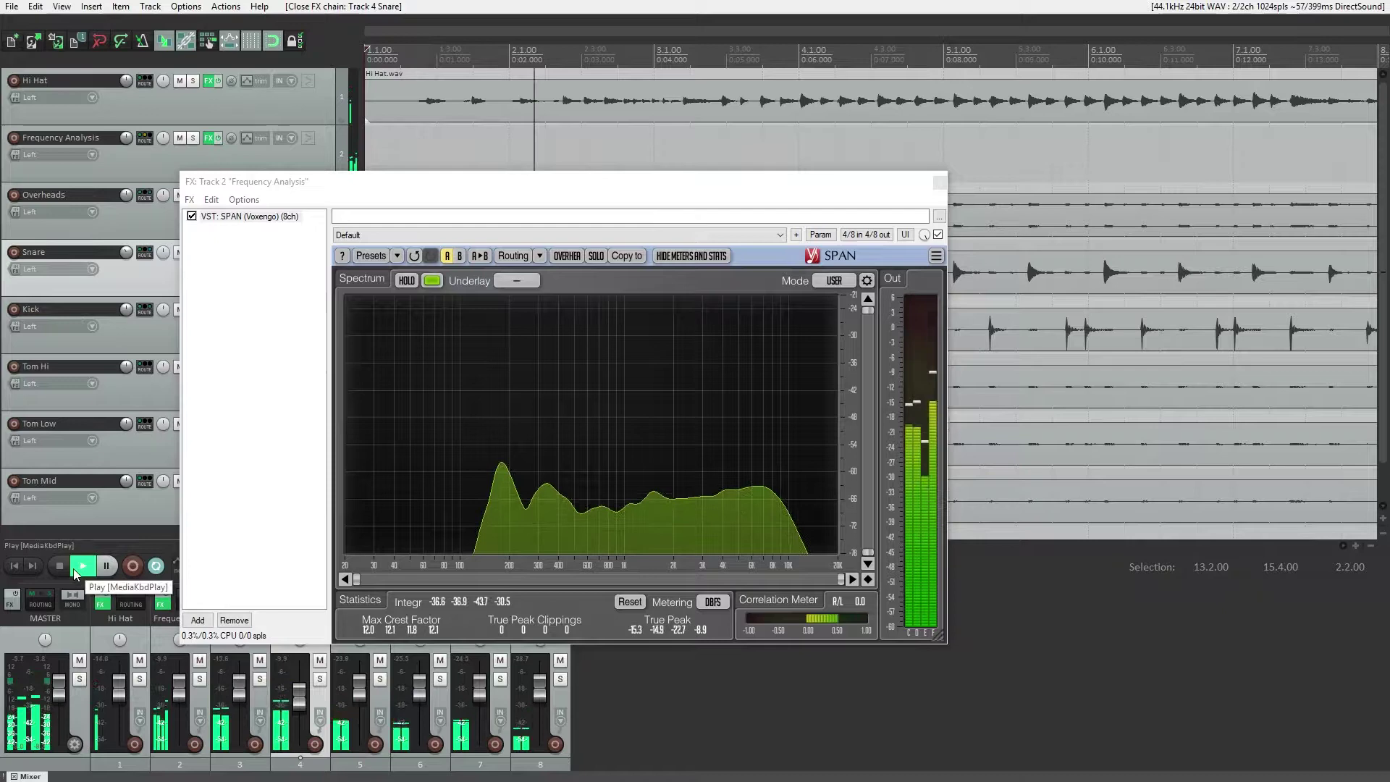
Step: In SPAN, underlay the snare spectrum, then the kick, keeping the current smoothing
left_click(517, 280)
left_click(516, 348)
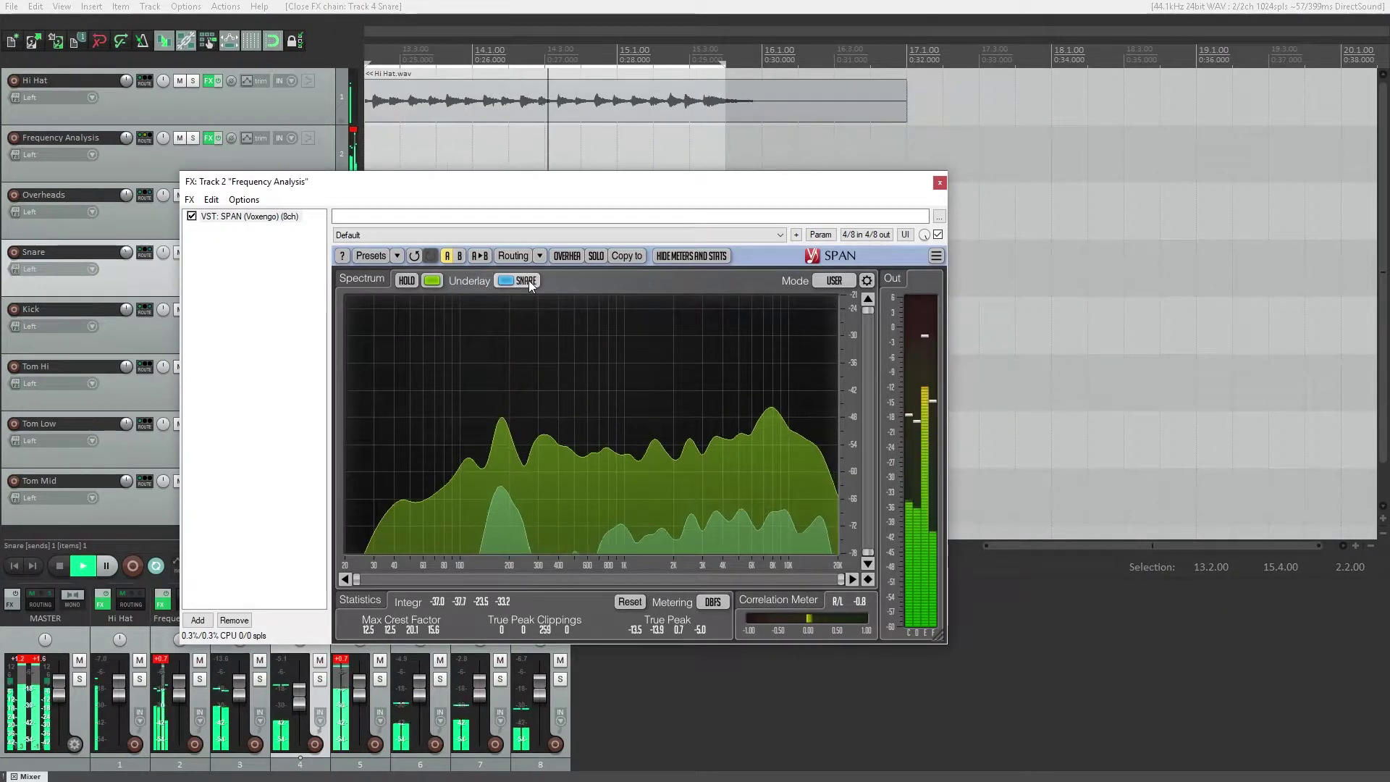
left_click(526, 280)
left_click(530, 325)
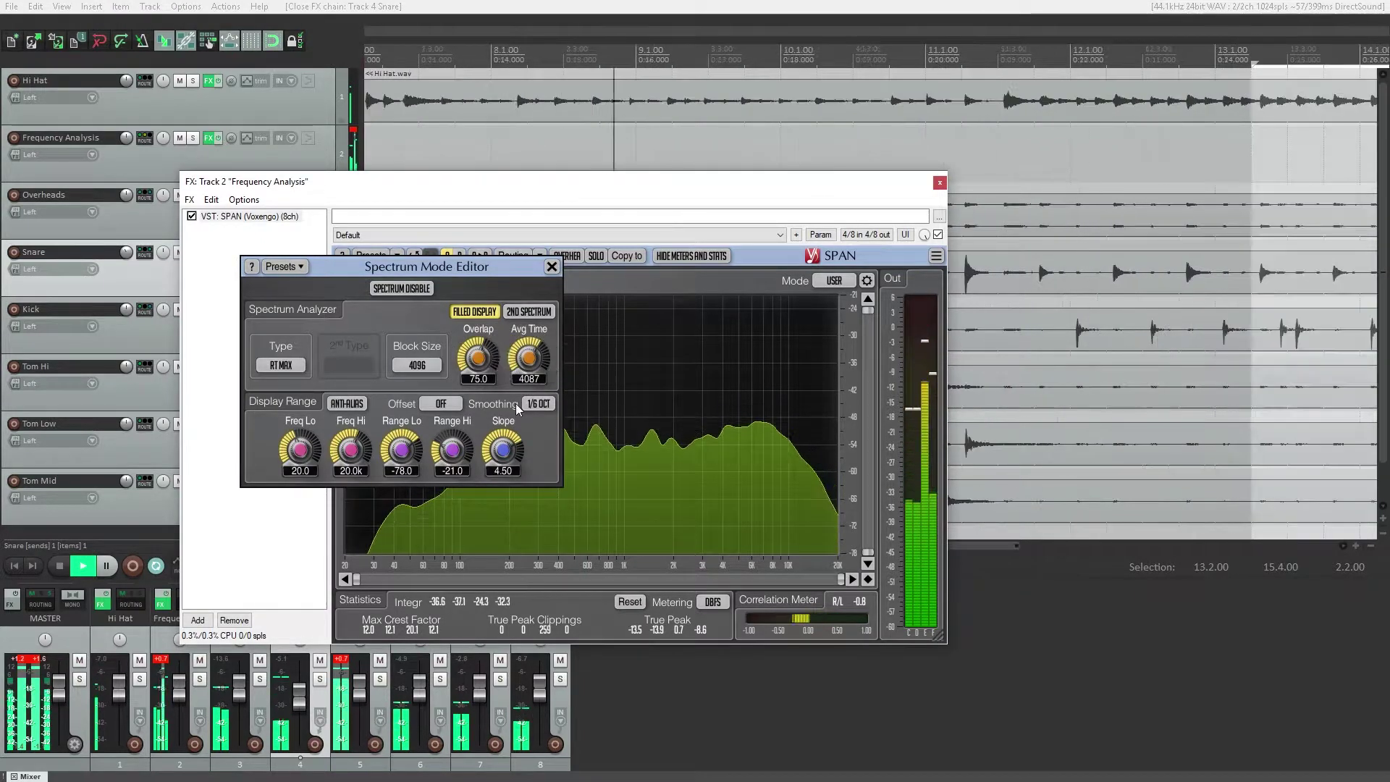
left_click(539, 402)
left_click(536, 197)
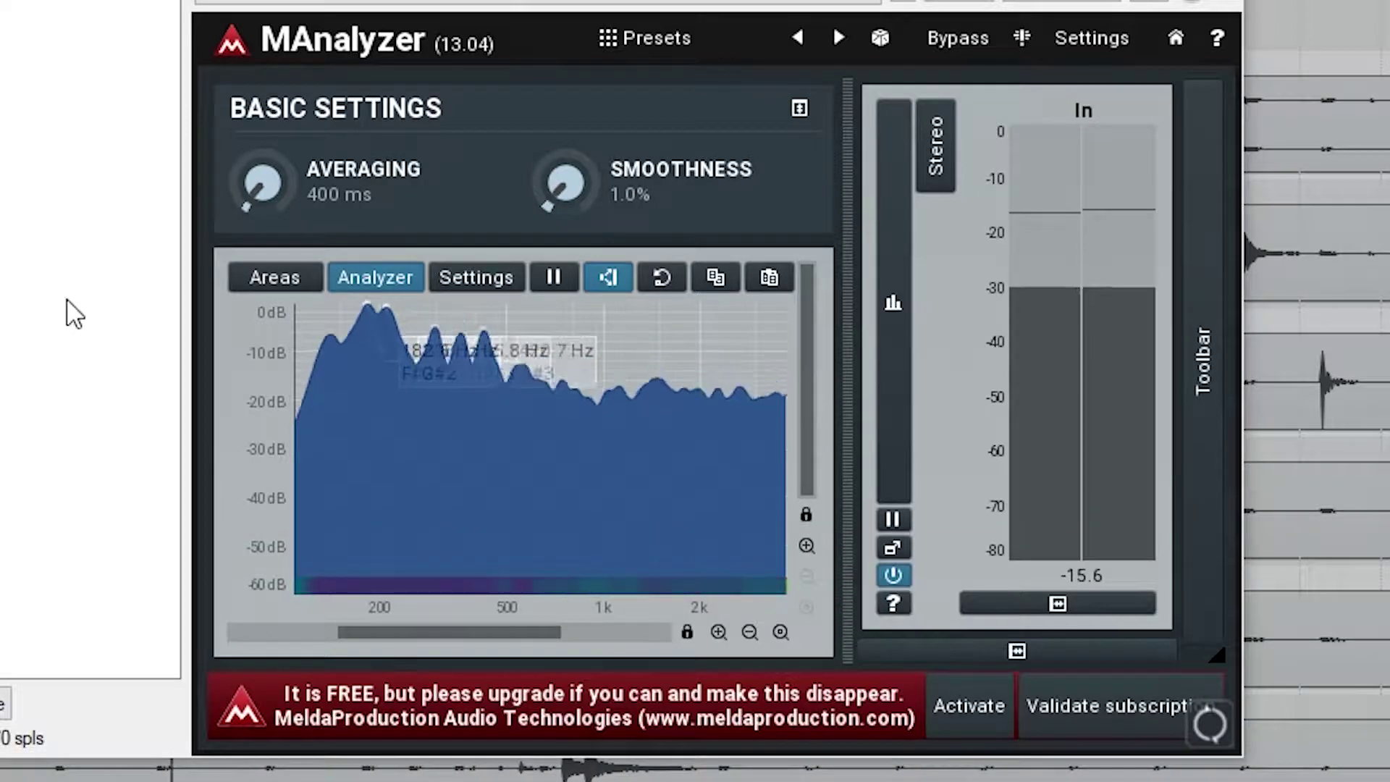
Step: Set MAnalyzer averaging to 2880 ms and smoothness to 1.9%, and widen the frequency range
mouse_move(260, 186)
left_mouse_down()
mouse_move(261, 141)
mouse_move(260, 196)
left_mouse_up()
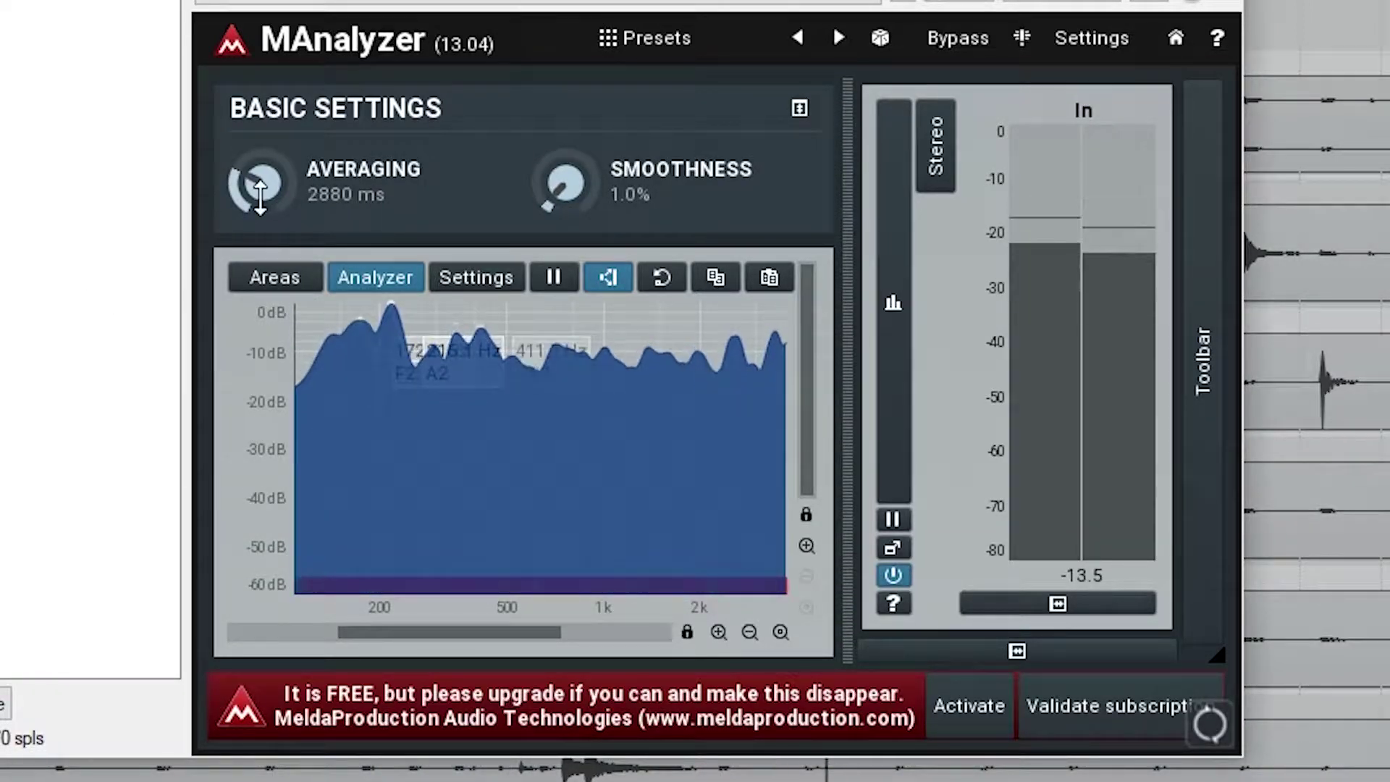
left_click_drag(565, 184, 565, 207)
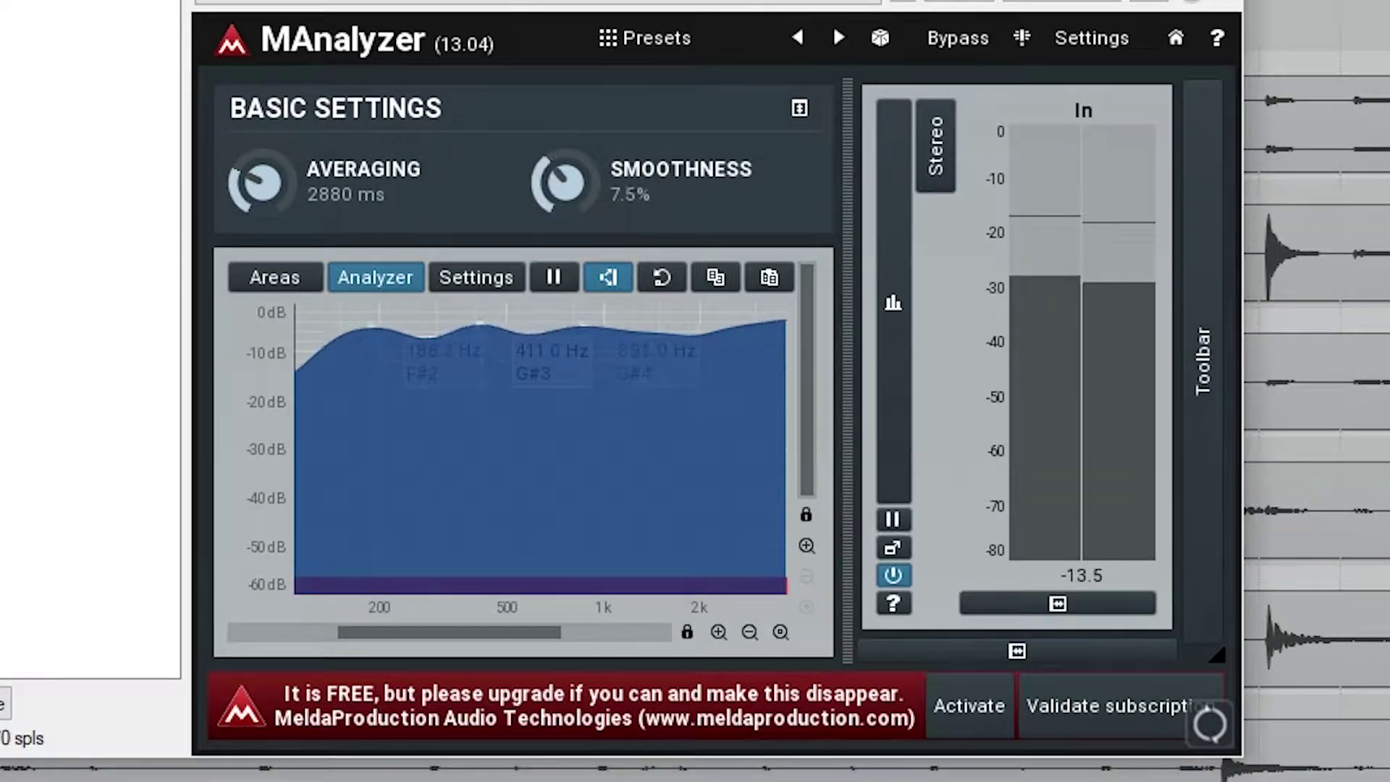
left_click_drag(565, 183, 566, 190)
left_click(719, 632)
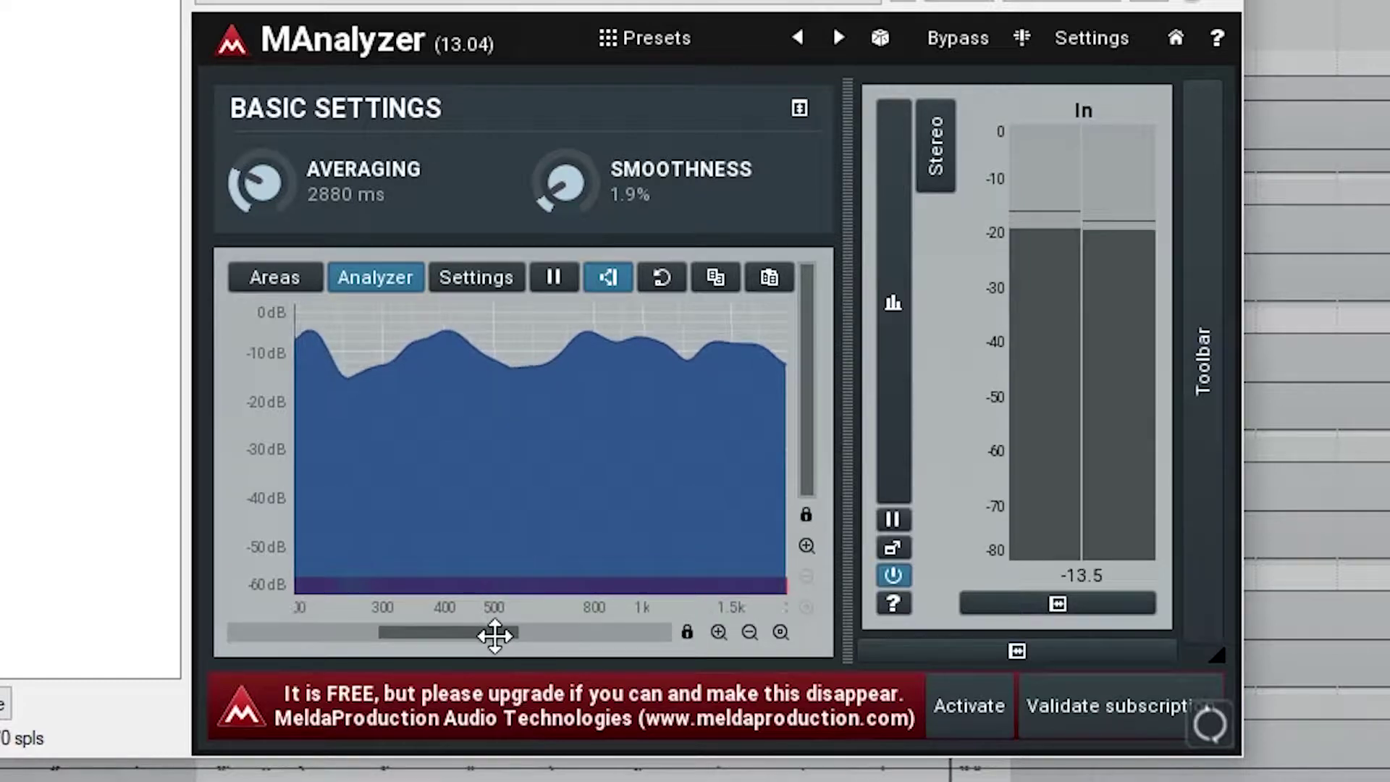
mouse_move(580, 597)
left_mouse_down()
mouse_move(301, 572)
mouse_move(500, 304)
left_mouse_up()
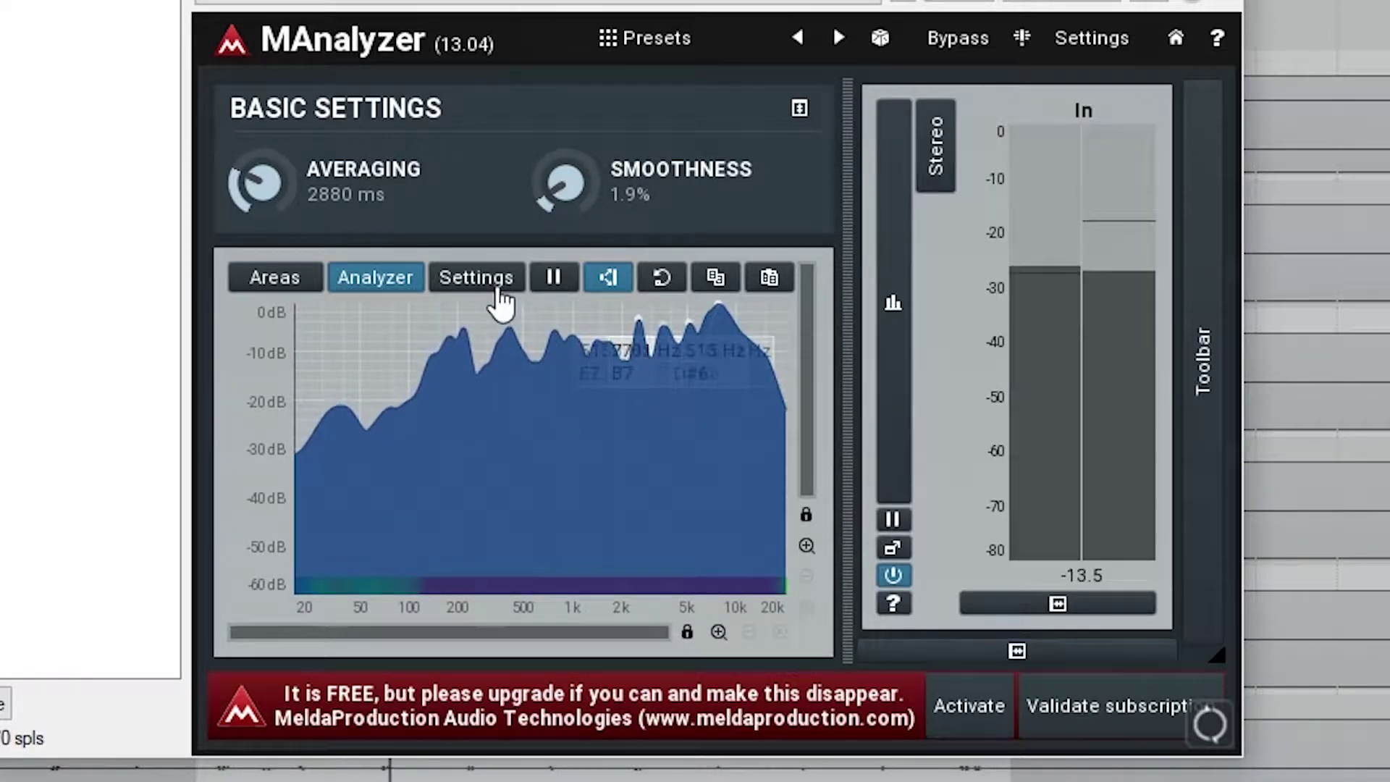
Step: Browse the ADVANCED and GRAPHS tabs of MAnalyzer's analyzer settings
left_click(498, 292)
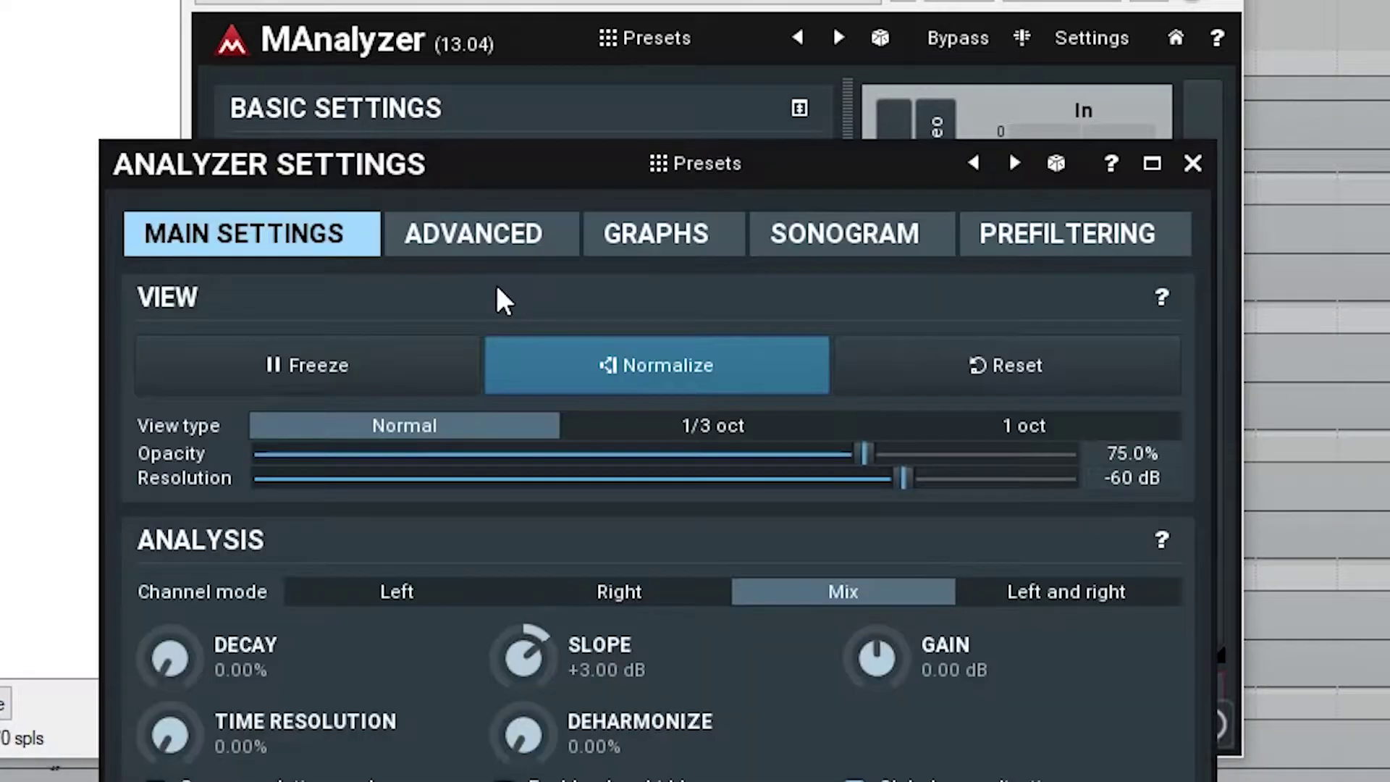
left_click(533, 243)
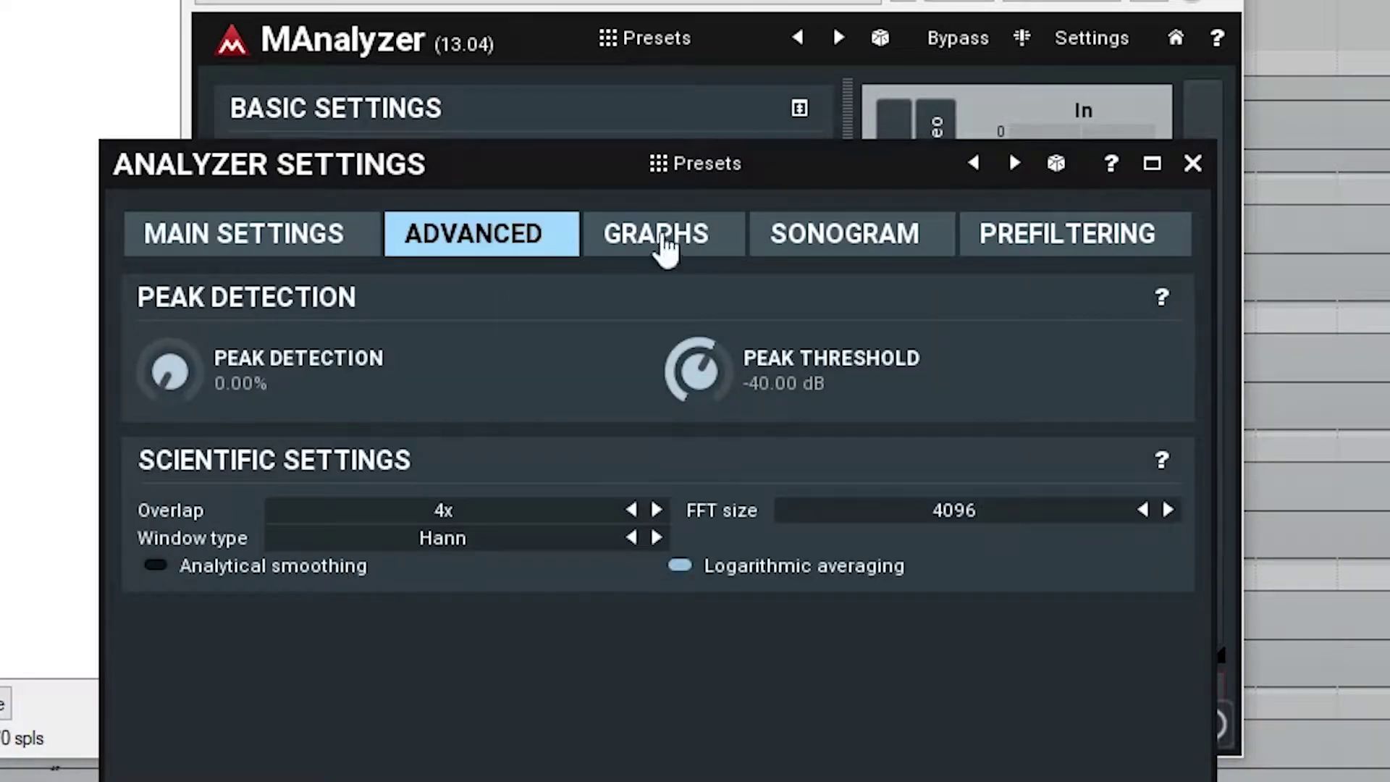
left_click(664, 242)
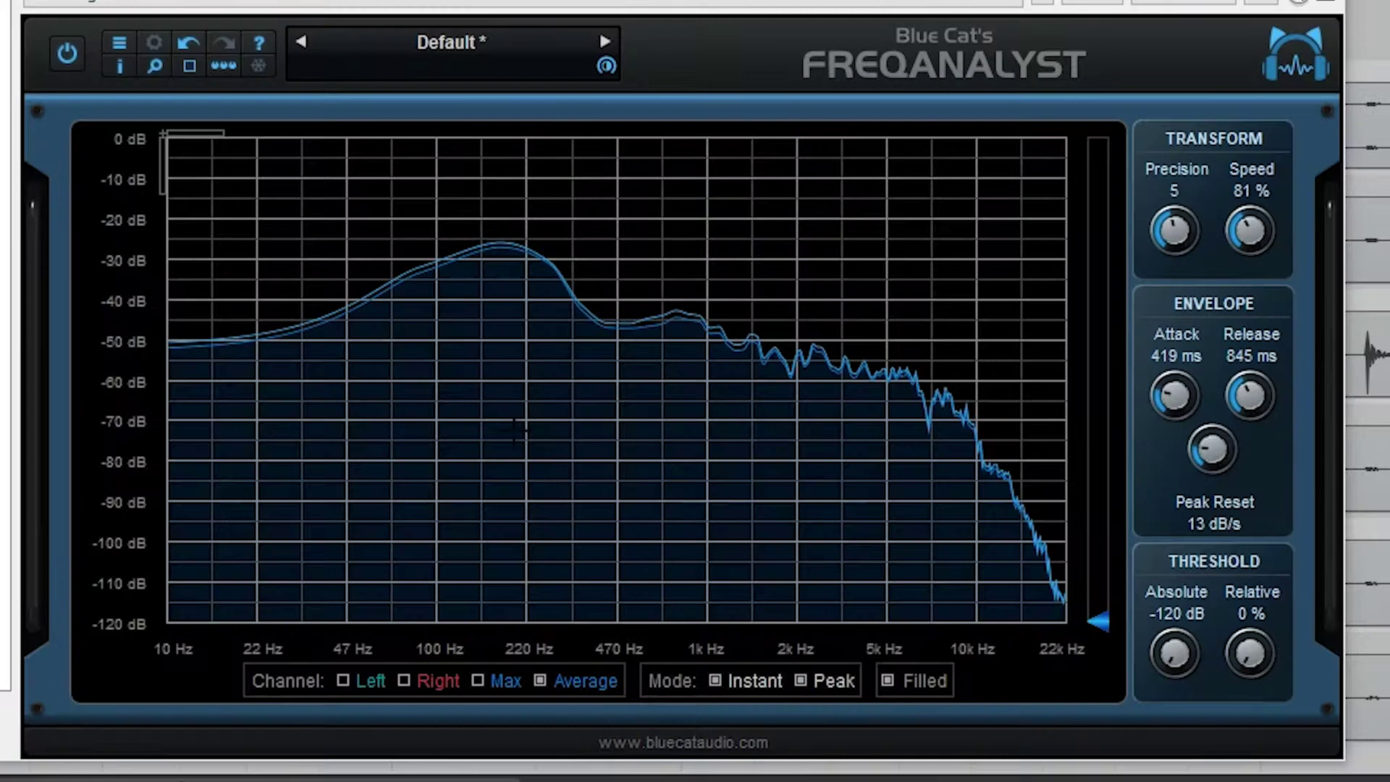
Step: Set FreqAnalyst precision 4, speed 103%, attack 352 ms, release 1324 ms, then zoom to high frequencies
mouse_move(1173, 244)
left_mouse_down()
mouse_move(1158, 316)
mouse_move(1183, 194)
mouse_move(1174, 264)
mouse_move(1245, 227)
left_mouse_up()
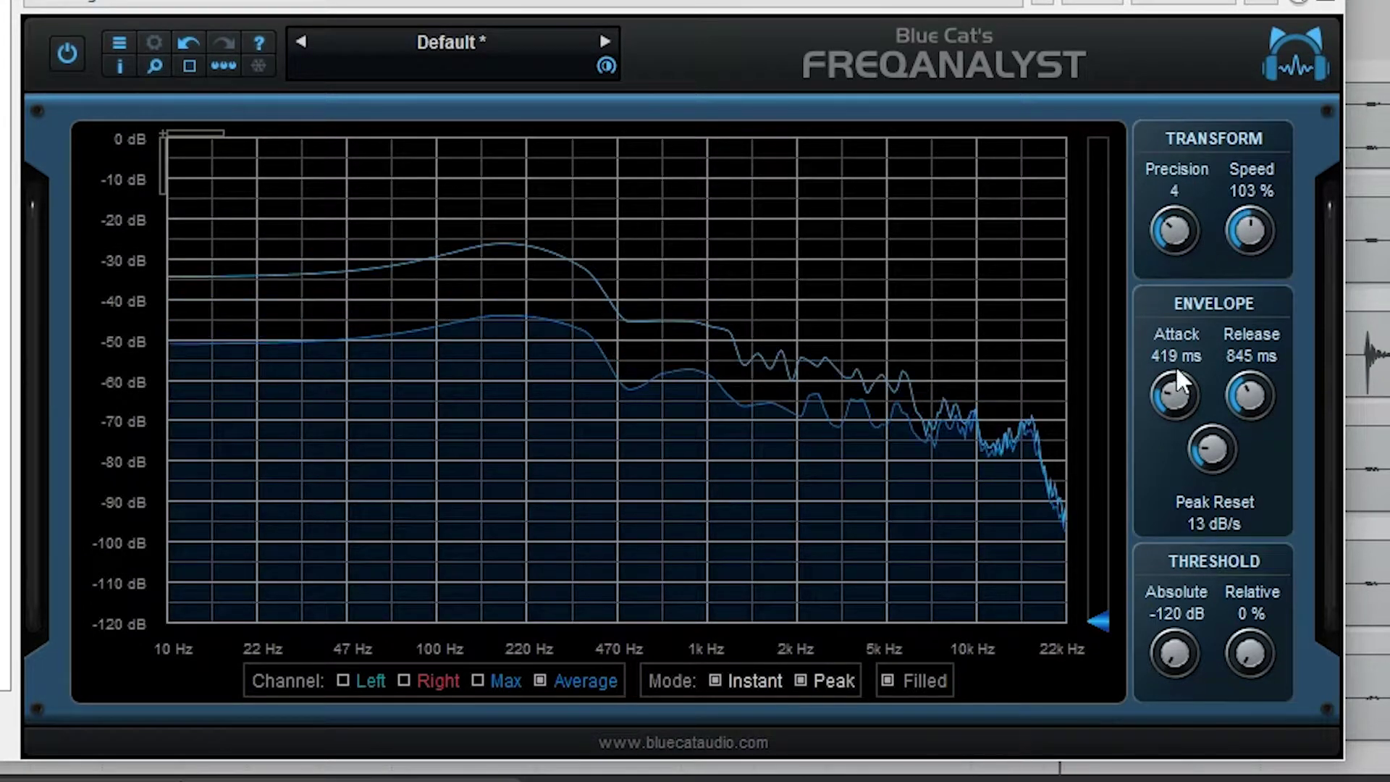
left_click_drag(1173, 397, 1163, 455)
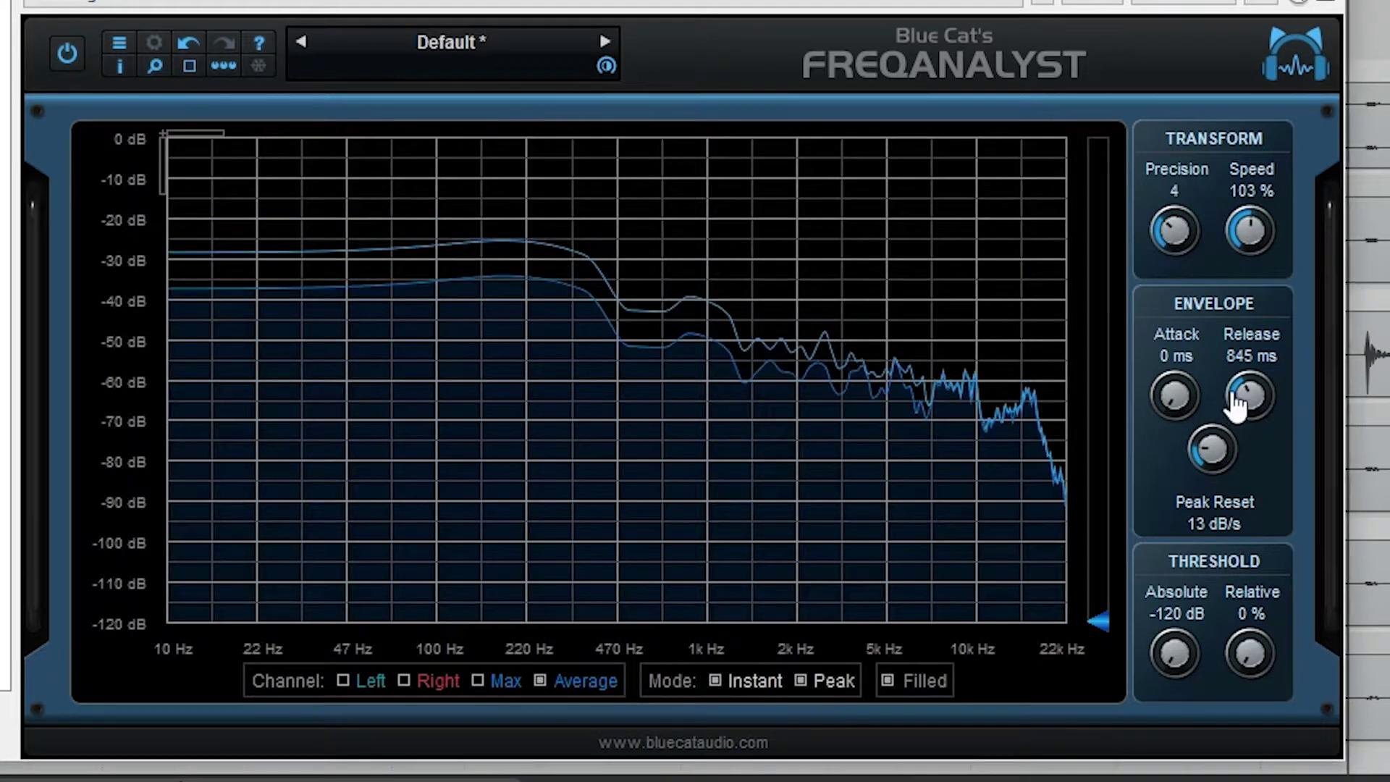
mouse_move(1242, 394)
left_mouse_down()
mouse_move(1239, 467)
mouse_move(1232, 366)
left_mouse_up()
left_click_drag(862, 313, 1051, 500)
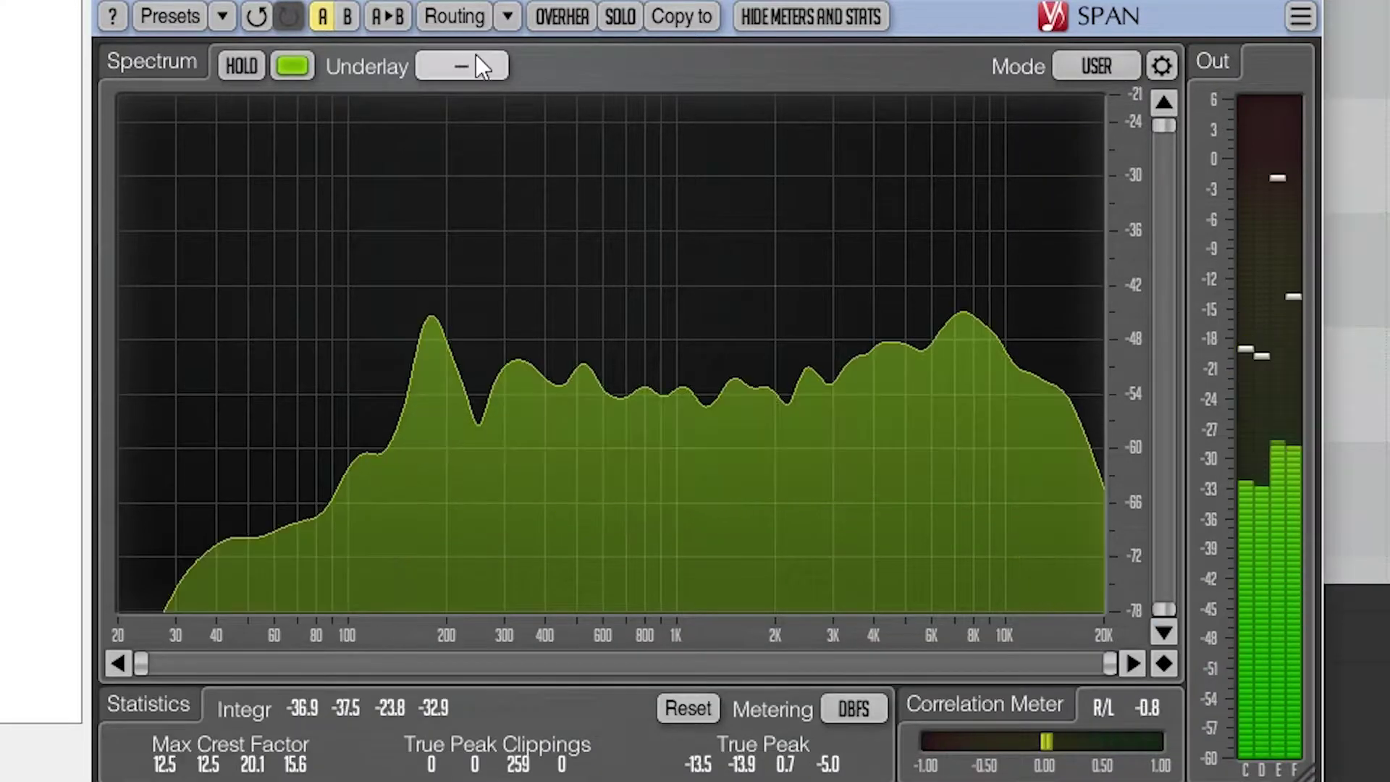
Step: Set SPAN's underlay to the SNARE track, then switch it to KICK
left_click(476, 65)
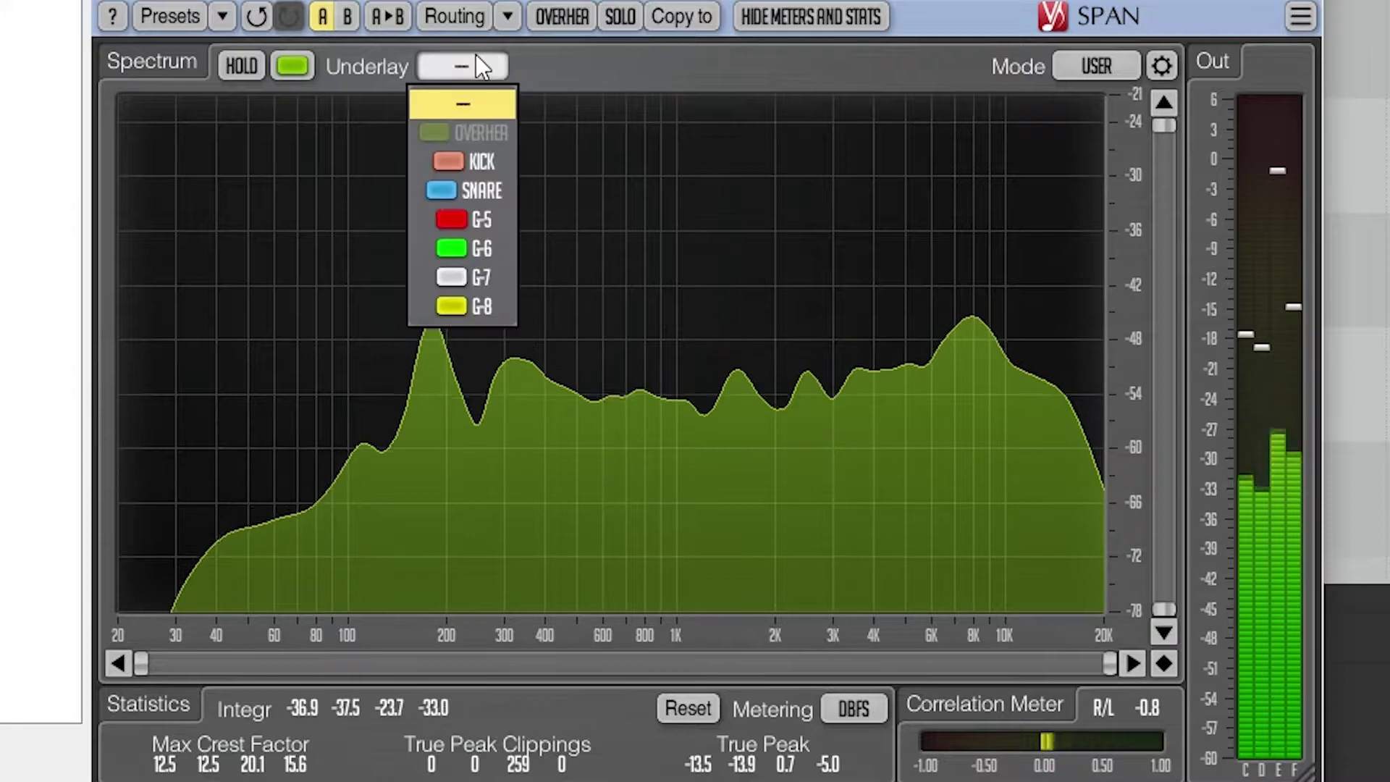
left_click(459, 187)
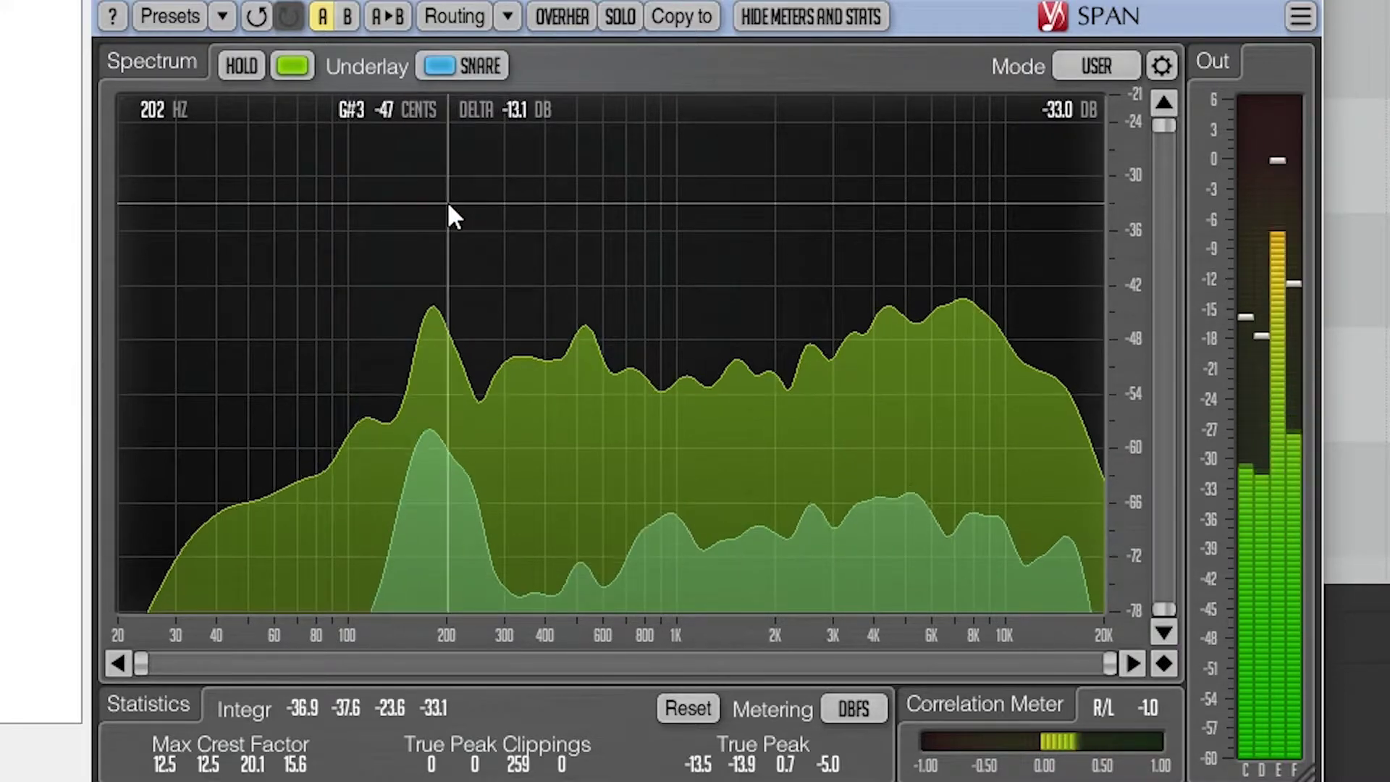
left_click(485, 63)
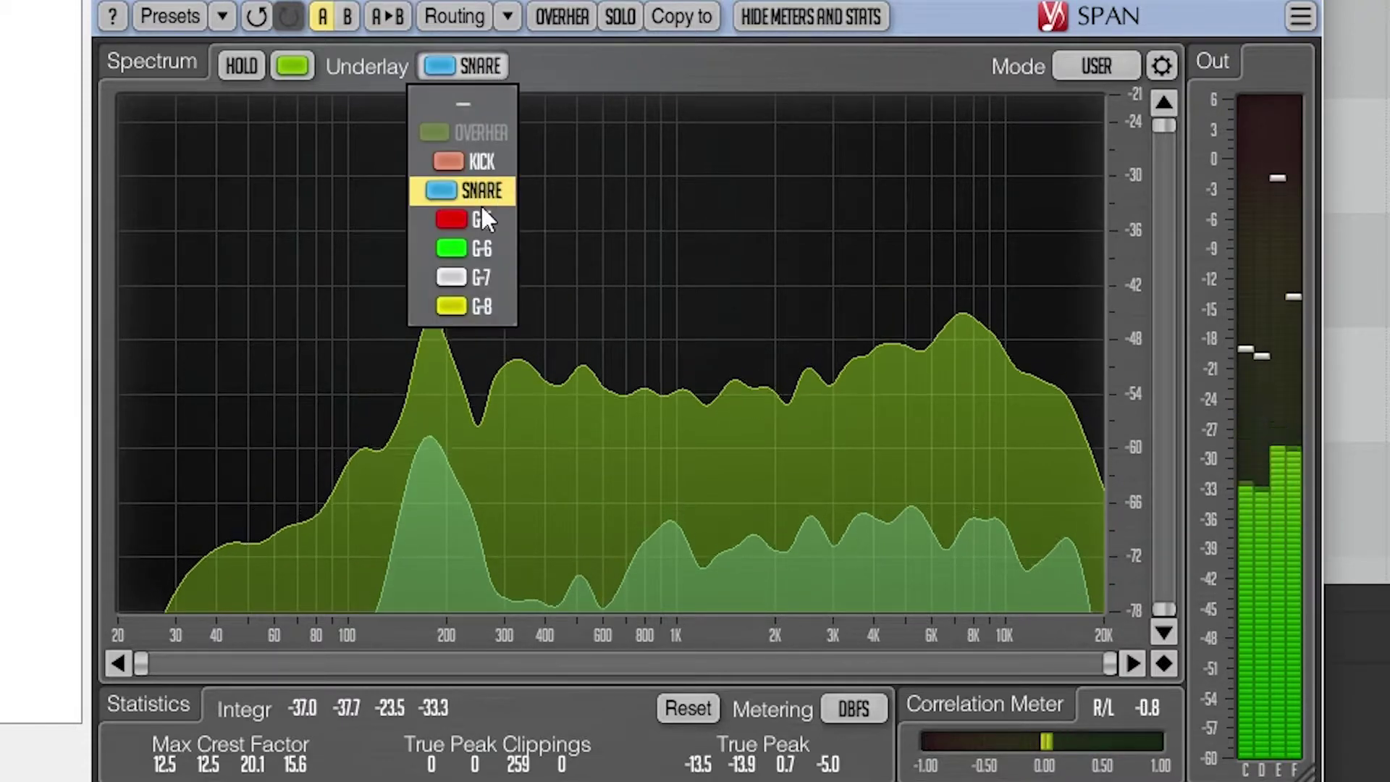
left_click(489, 159)
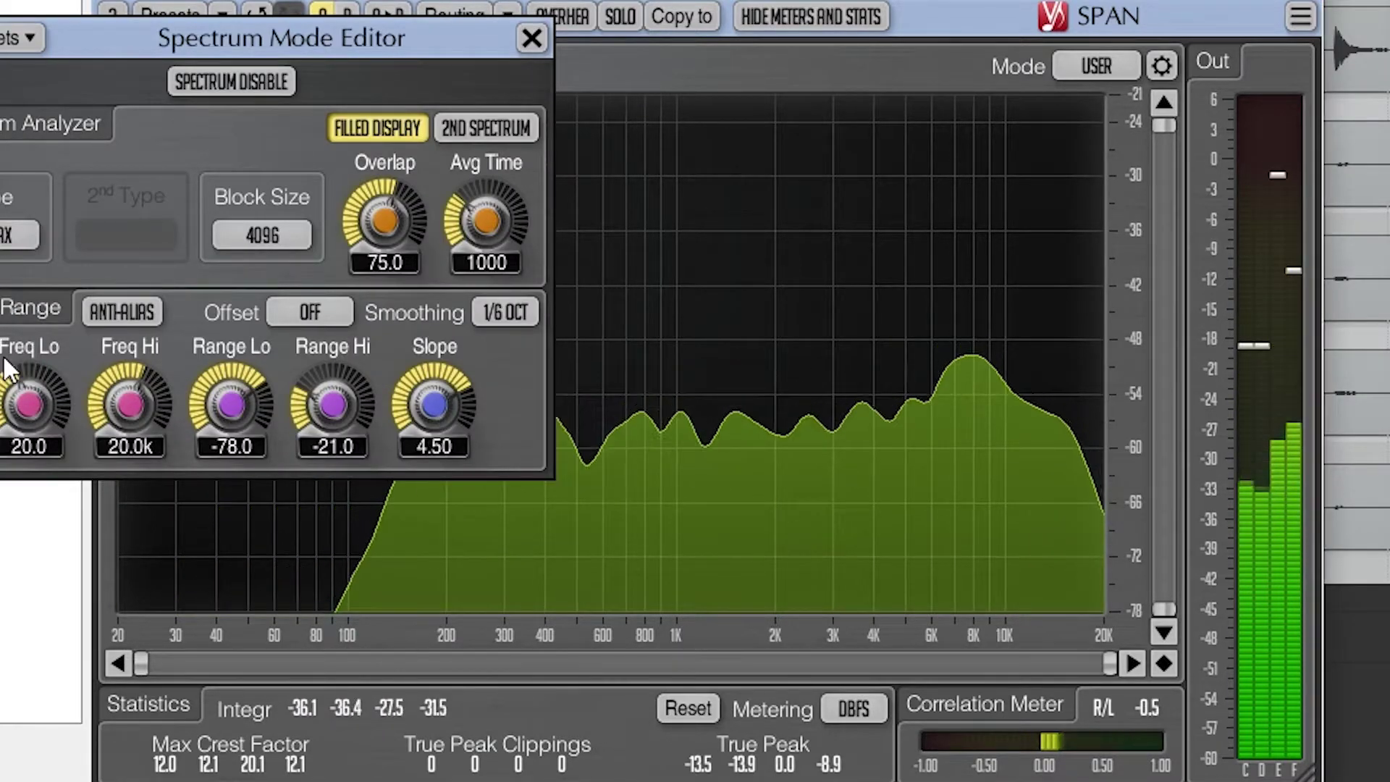
Step: Set SPAN's Avg Time to 4087 and smoothing to OFF, then back to 1/6 OCT
mouse_move(485, 221)
left_mouse_down()
mouse_move(485, 283)
mouse_move(486, 196)
left_mouse_up()
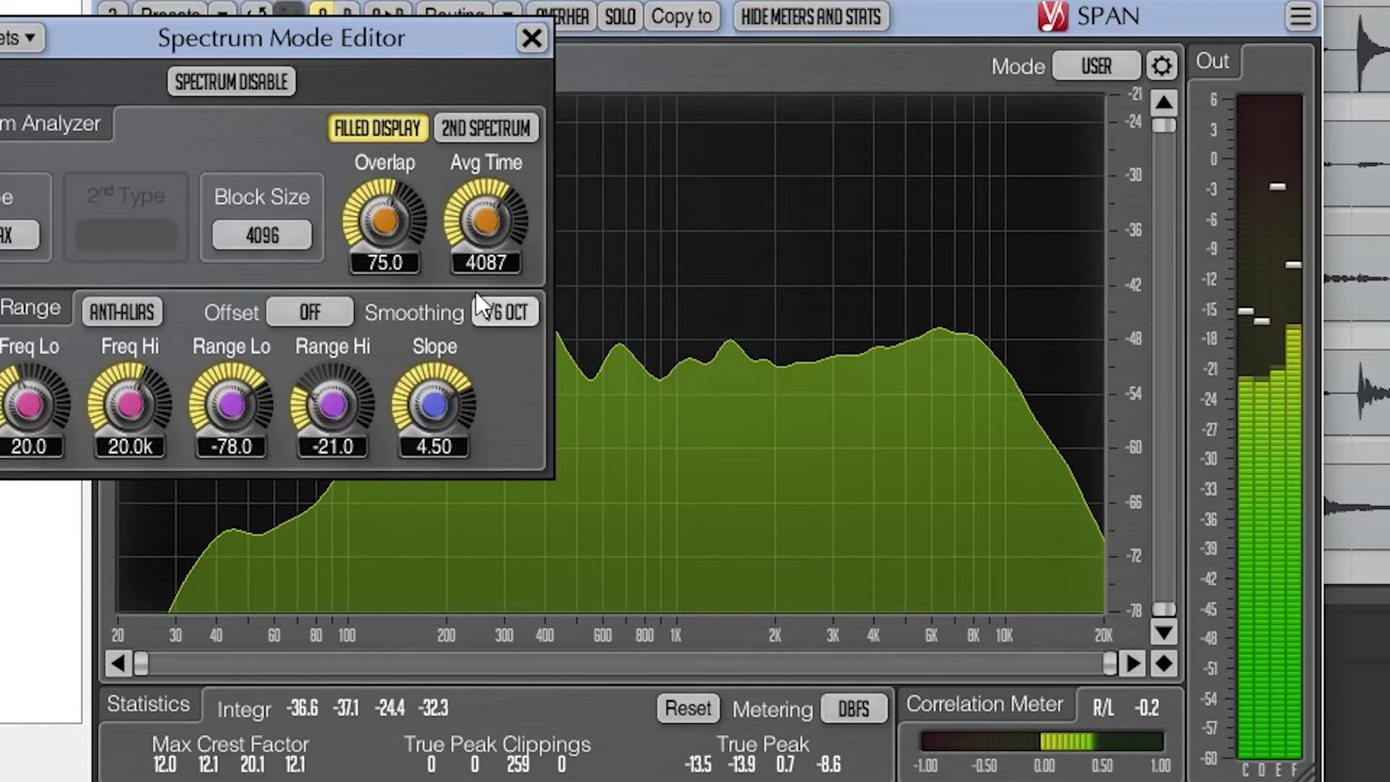
left_click(494, 318)
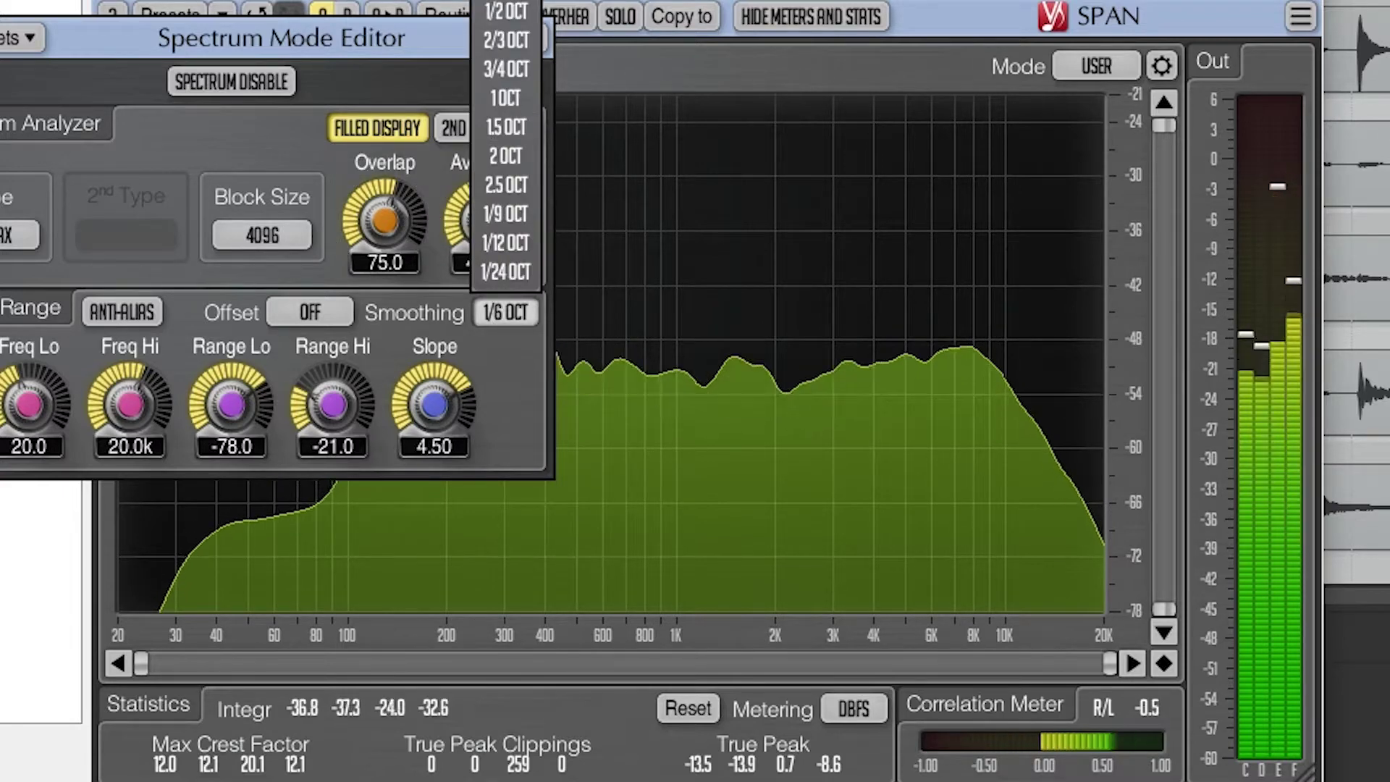
left_click(505, 5)
left_click(506, 313)
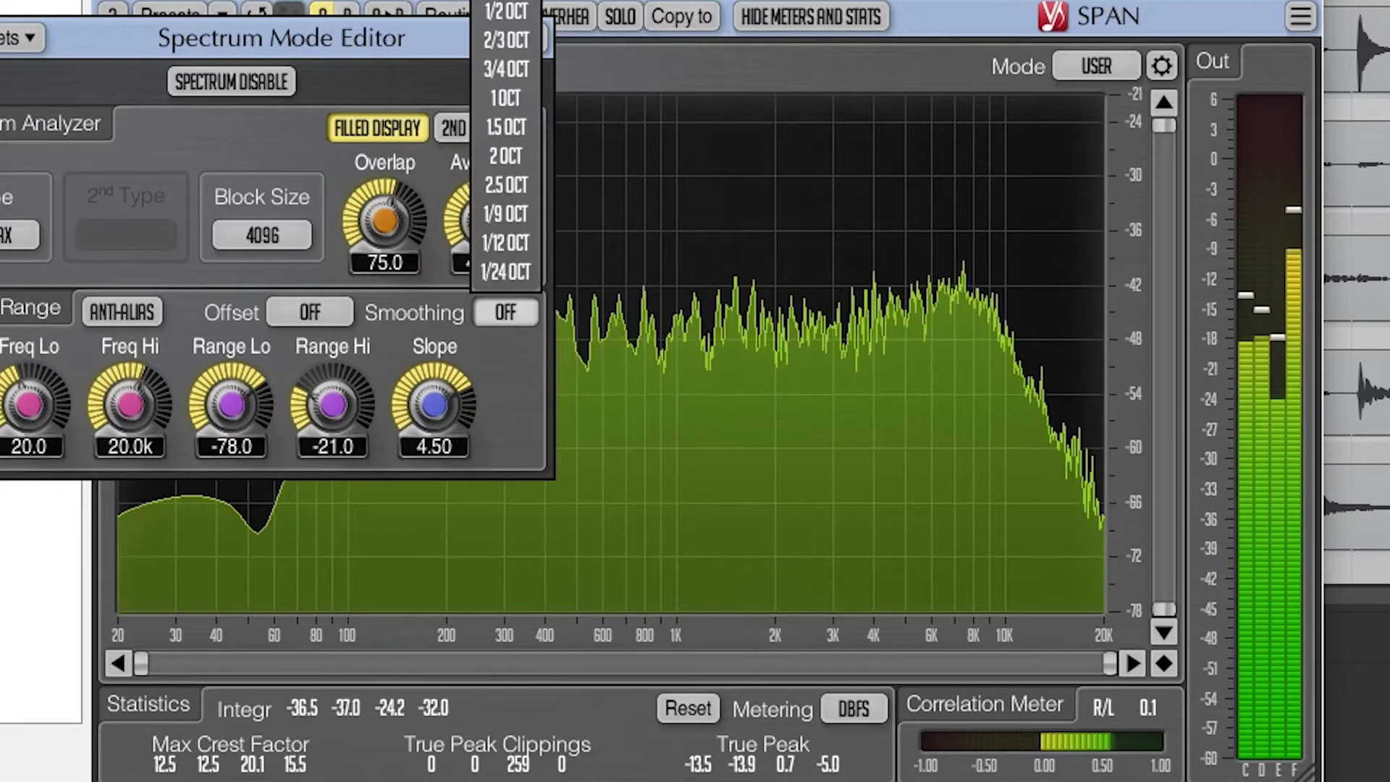
left_click(505, 126)
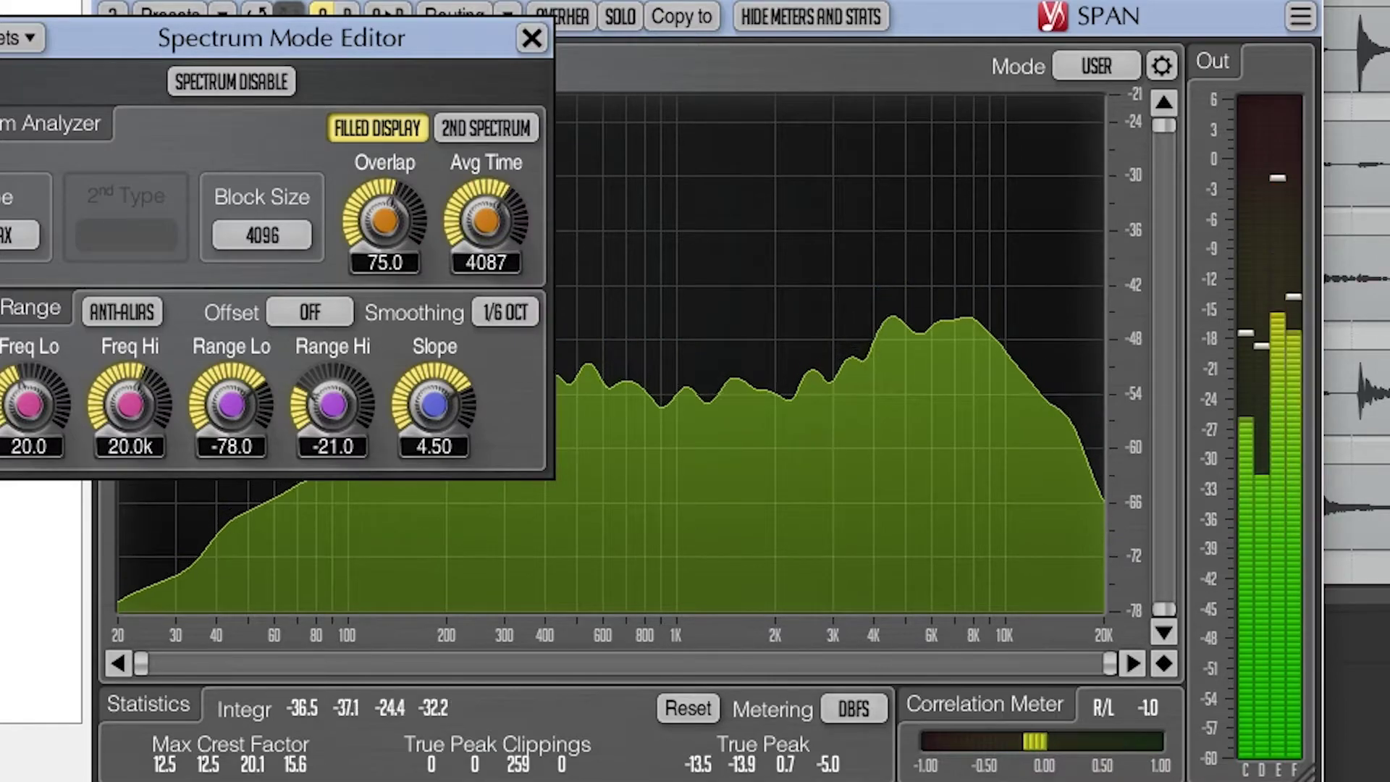